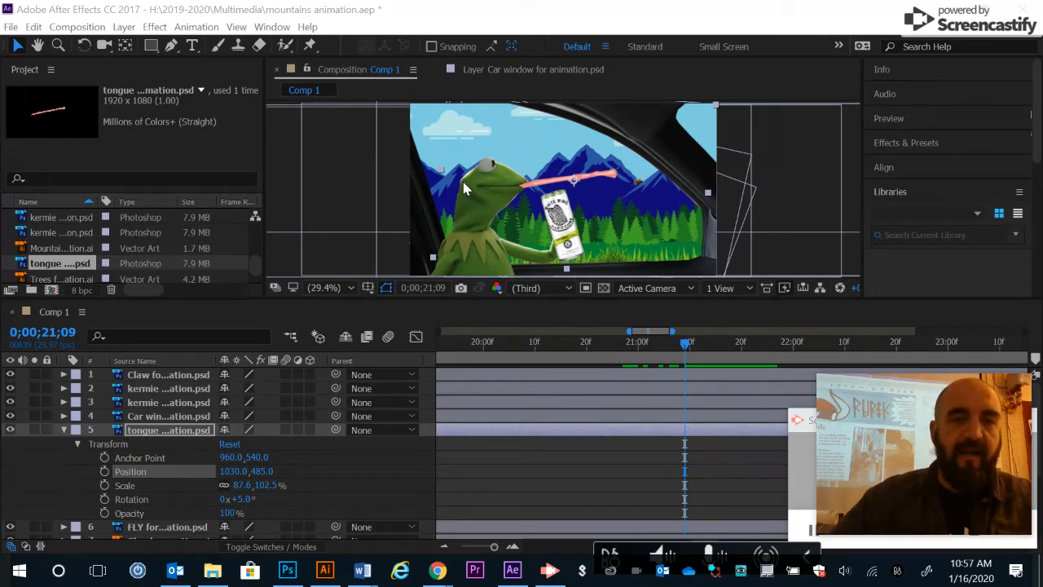
- Switch to Photoshop and examine the tip of the tongue drawing in tongue for animation.psd up close
click(287, 571)
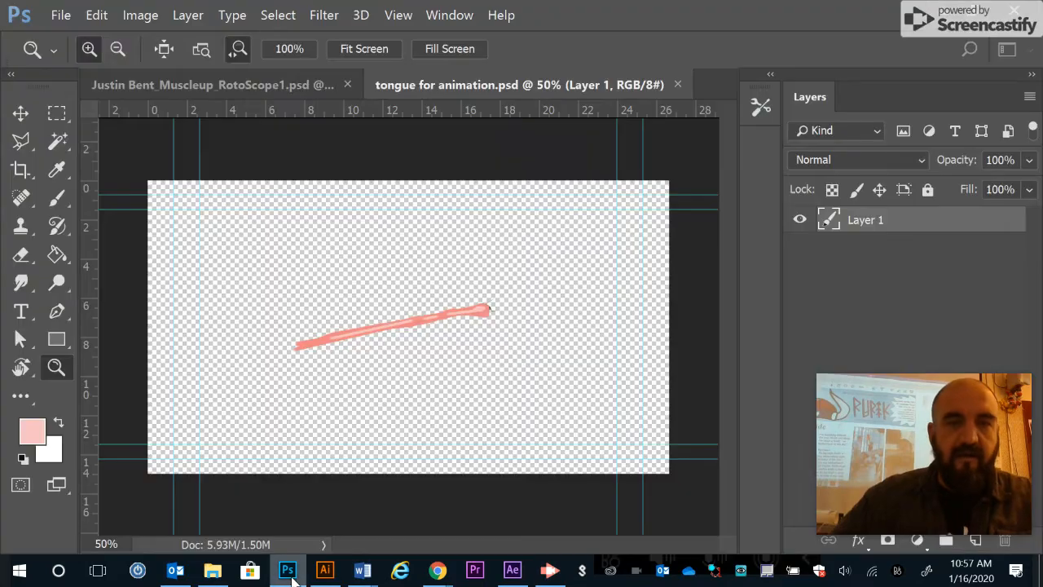
click(490, 311)
click(491, 311)
click(489, 306)
click(487, 303)
click(492, 311)
click(493, 313)
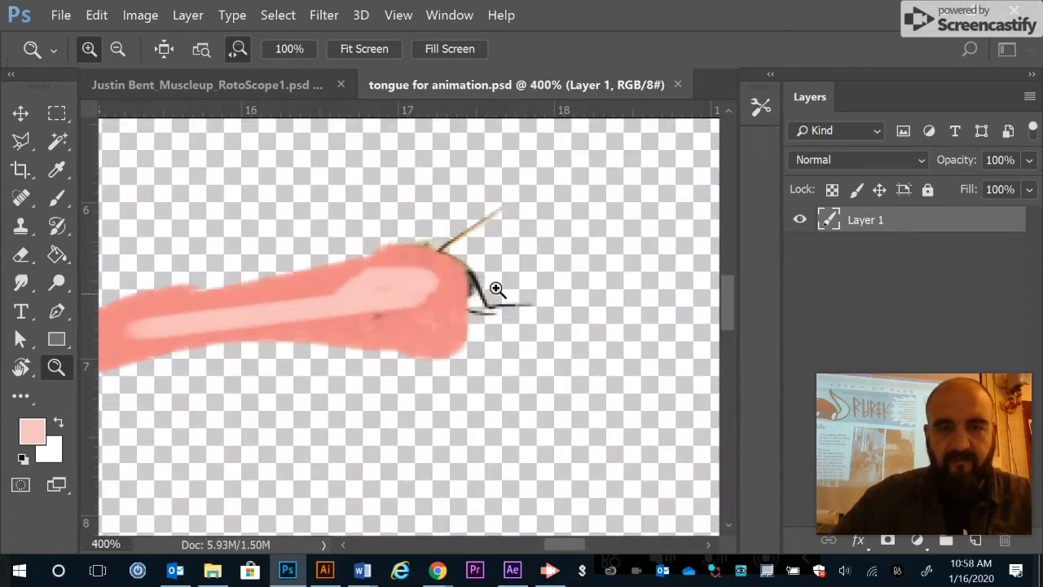
alt+click(471, 287)
alt+click(473, 285)
alt+click(474, 283)
alt+click(473, 283)
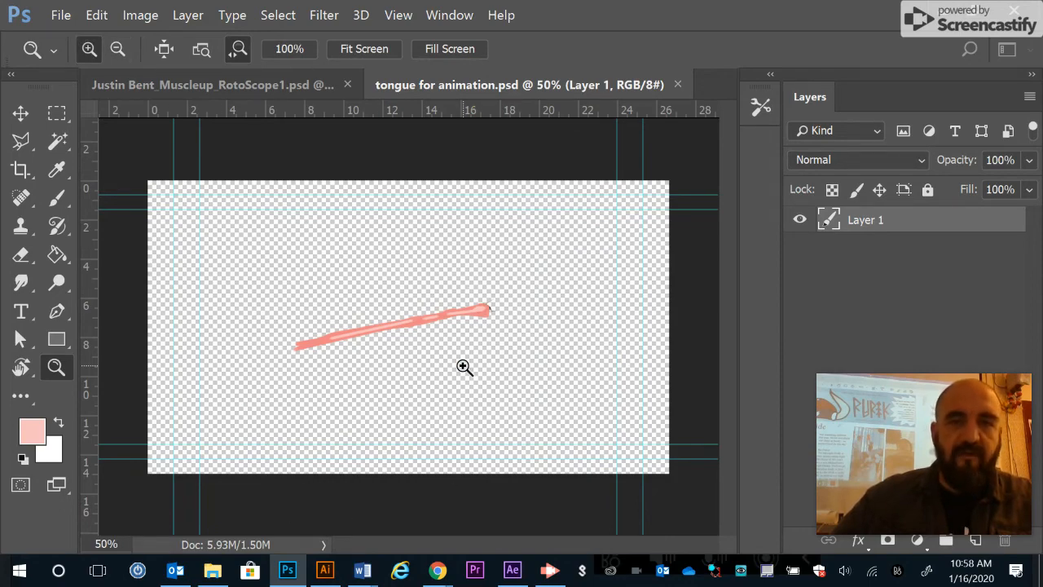
- Return to After Effects and start position, scale and rotation keyframes on the tongue layer at 0;00;21;22
click(512, 570)
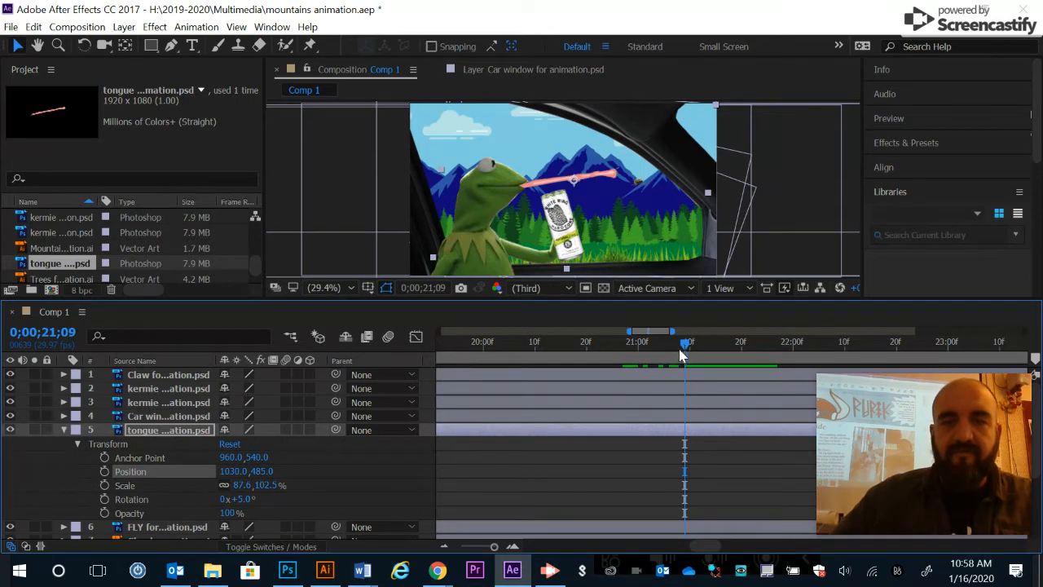
drag(682, 343, 721, 344)
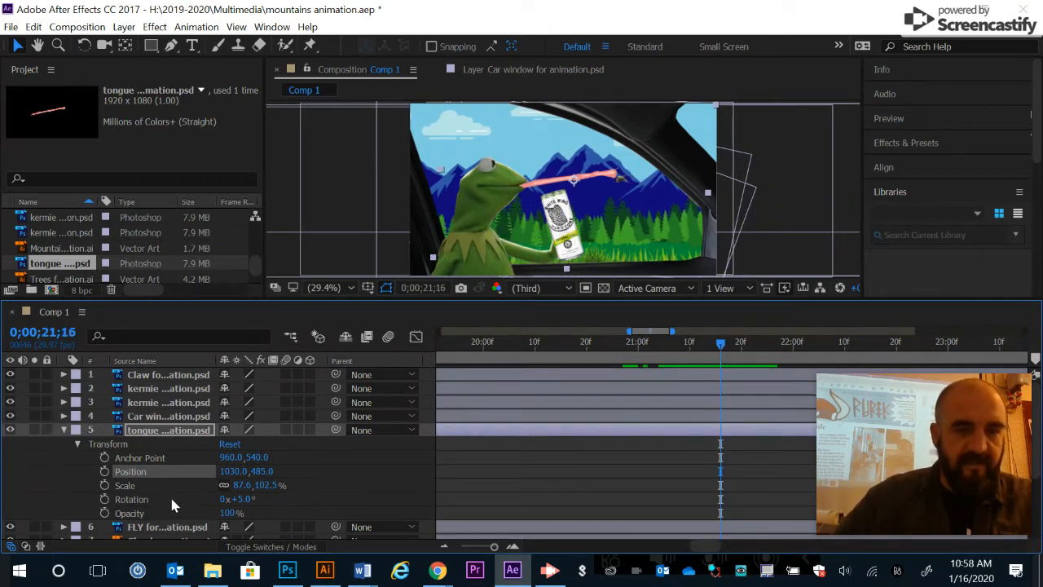
drag(722, 345, 751, 350)
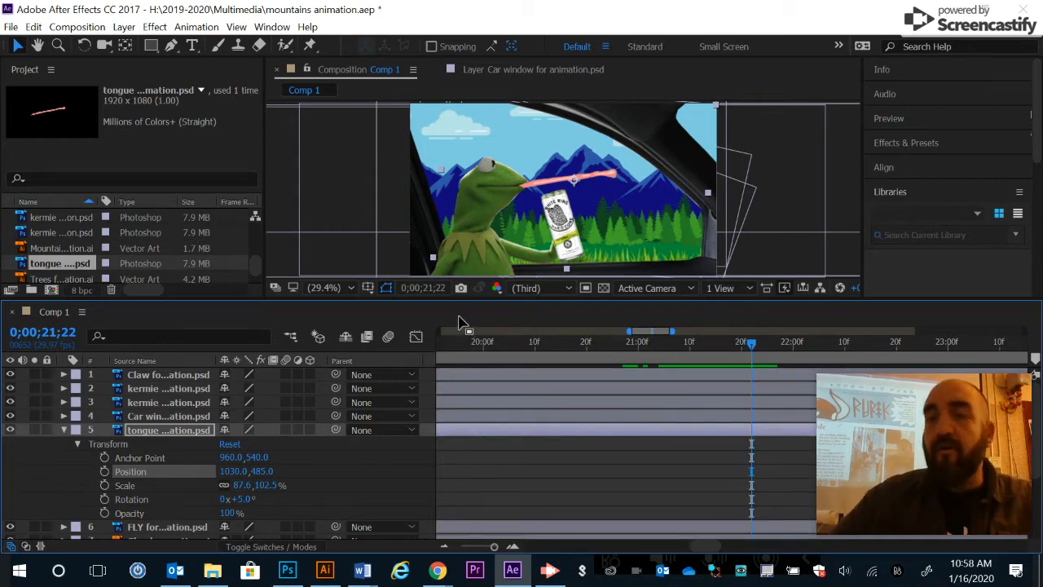
click(105, 472)
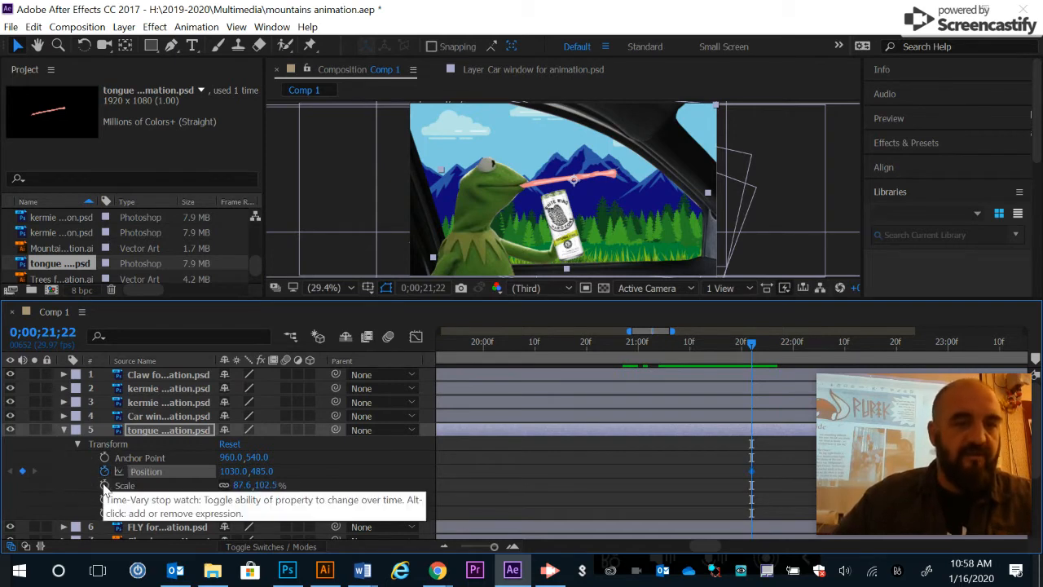
click(104, 486)
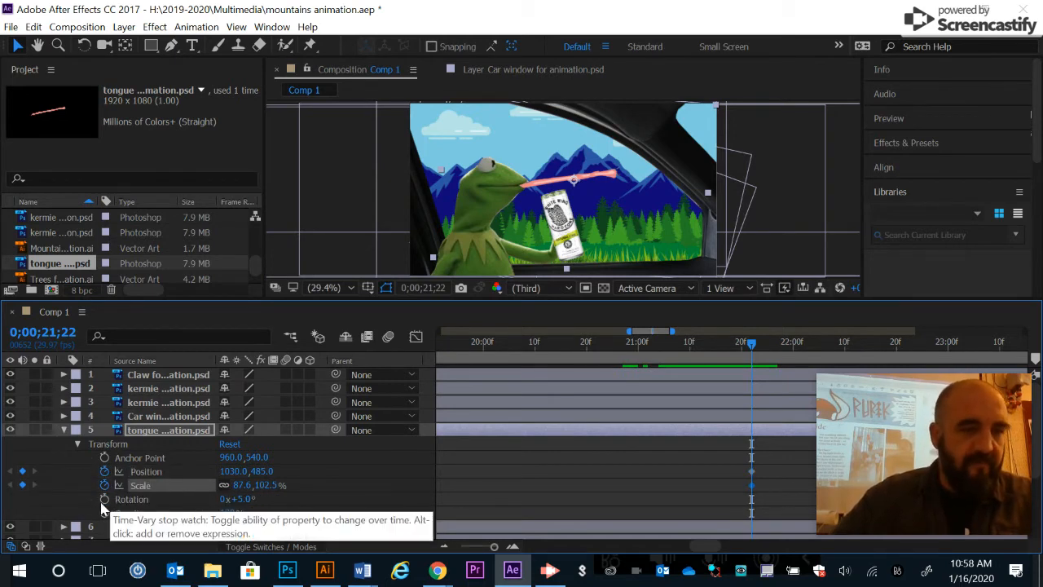
click(104, 499)
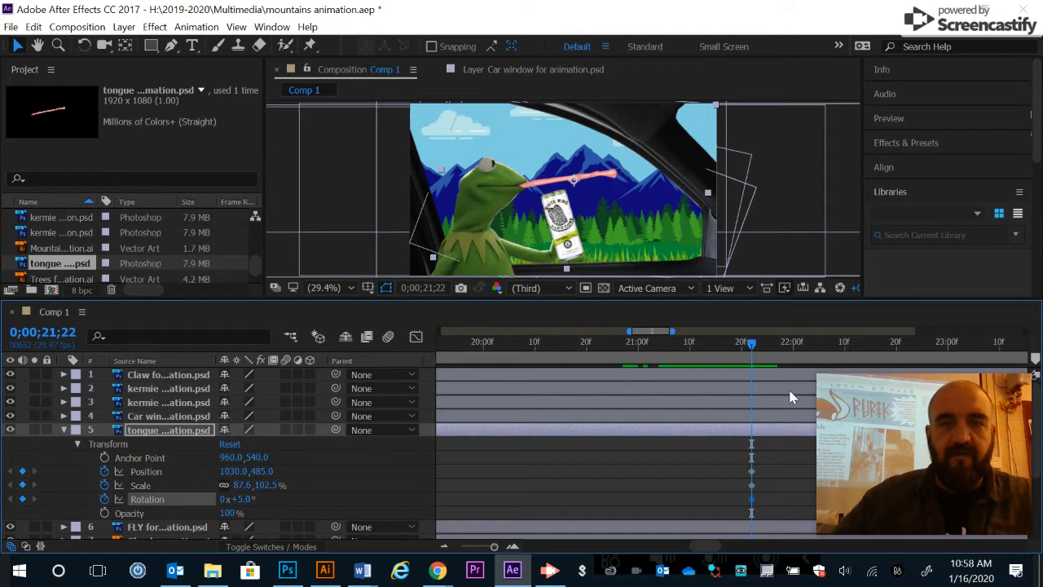
- Go to 0;00;21;18 in the timeline and toggle the proportion constraint on the tongue layer's scale
drag(753, 349, 730, 352)
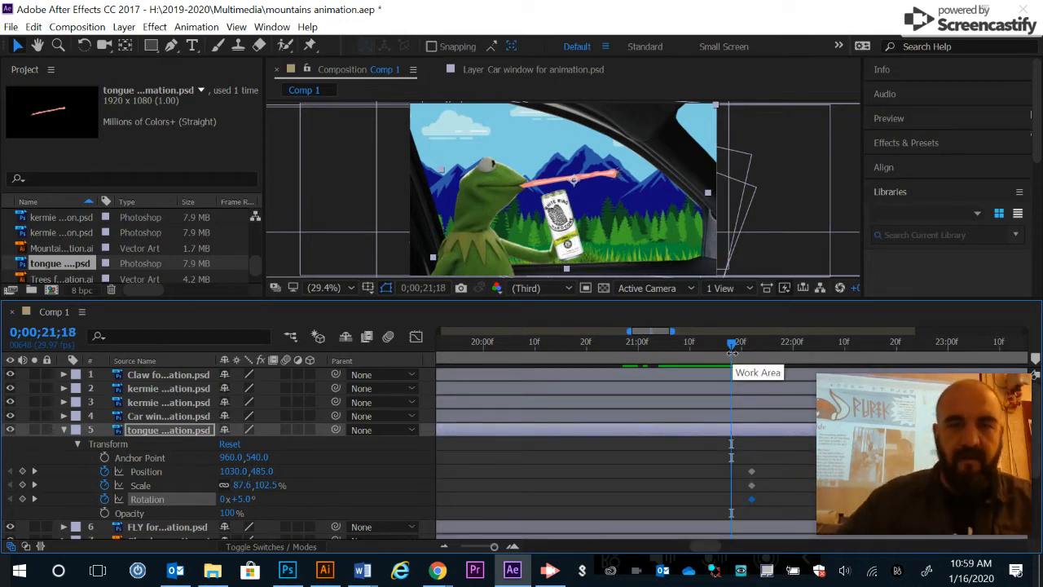
click(228, 485)
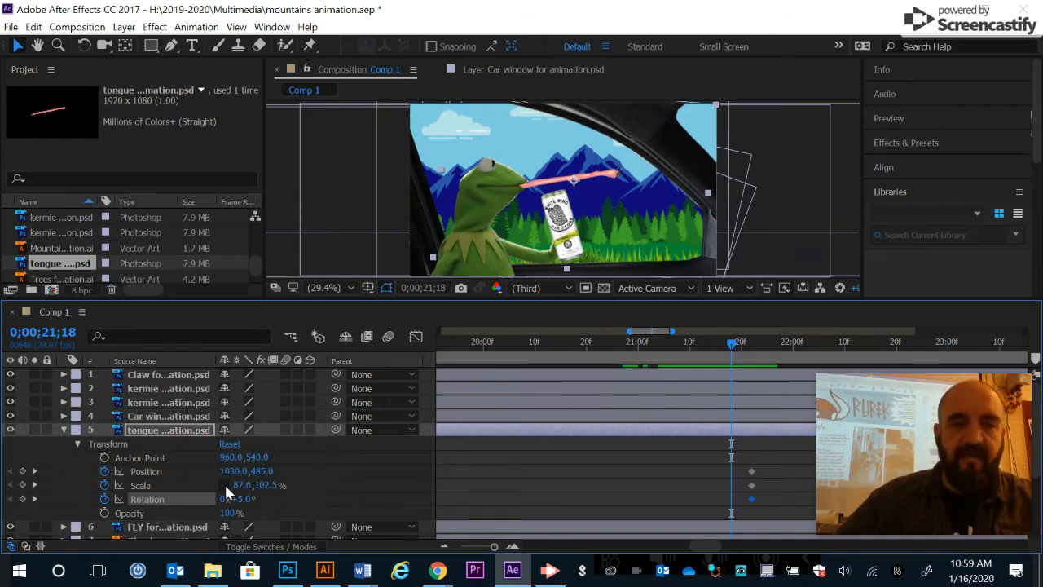
click(224, 485)
mouse_move(242, 486)
mouse_down()
mouse_move(193, 493)
mouse_move(241, 484)
mouse_up()
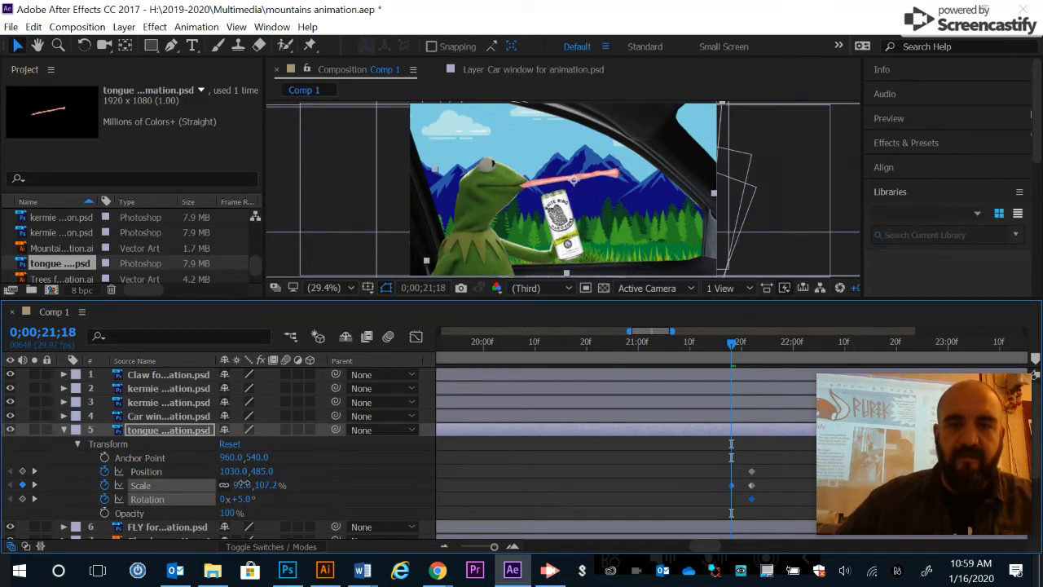
key(ctrl+z)
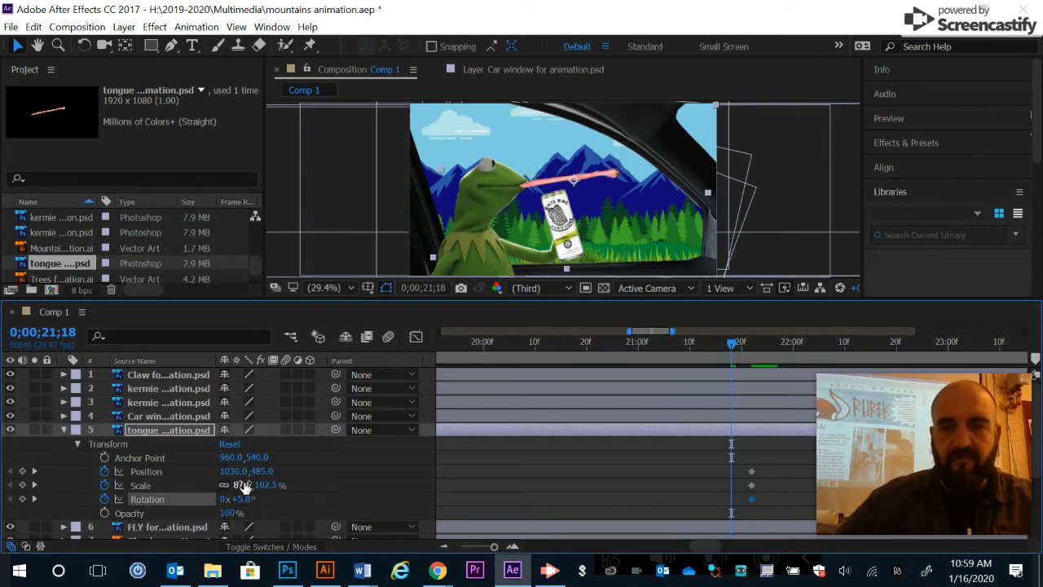
mouse_move(269, 489)
mouse_down()
mouse_move(231, 486)
mouse_move(262, 492)
mouse_up()
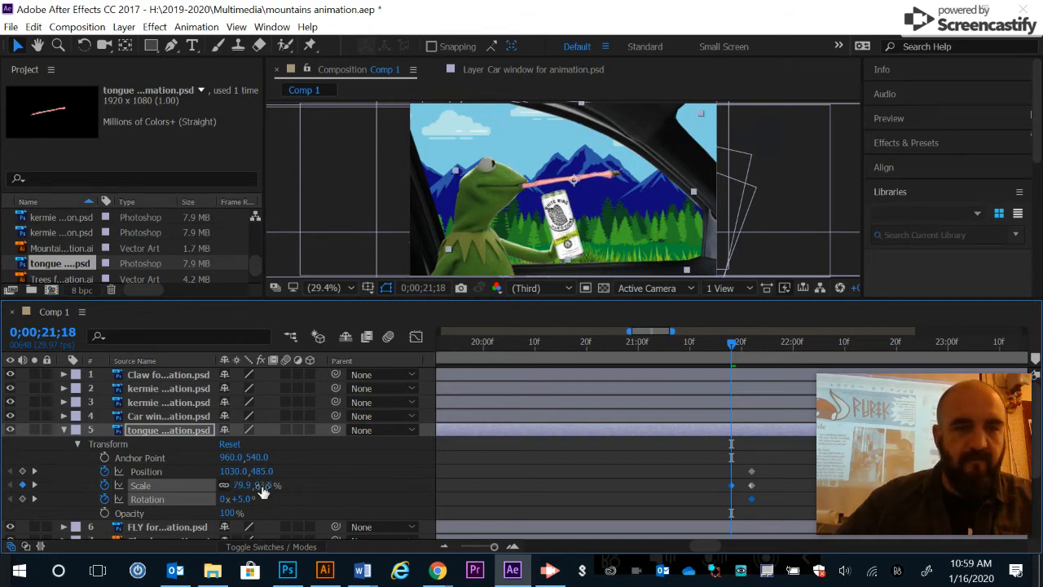
key(ctrl+z)
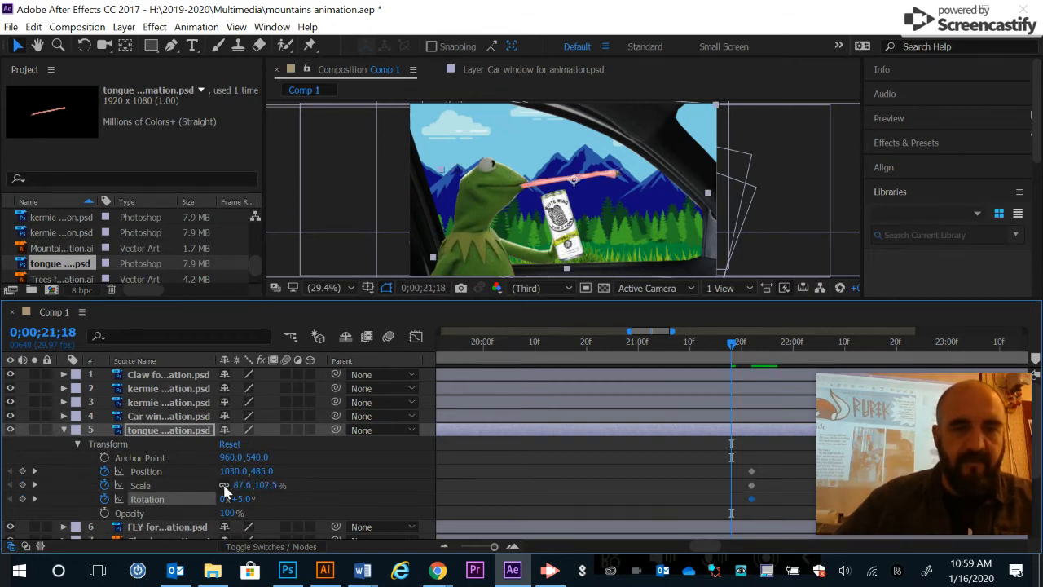
mouse_move(262, 485)
mouse_down()
mouse_move(236, 486)
mouse_move(282, 487)
mouse_up()
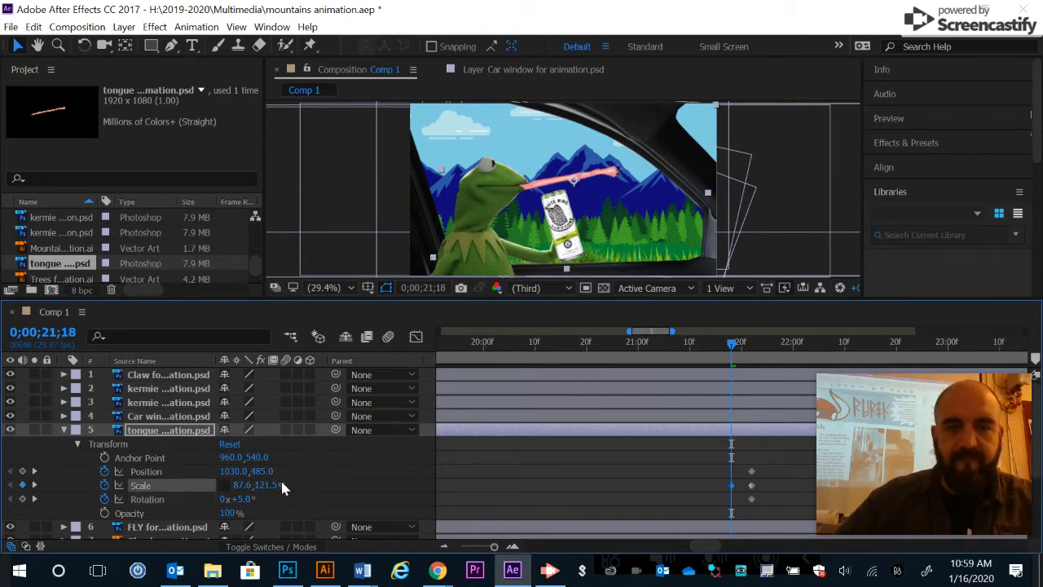
key(ctrl+z)
- With scale proportions unlinked, set the tongue's horizontal scale to 19.6% and its rotation to 39° at 0;00;21;18
drag(237, 486, 203, 500)
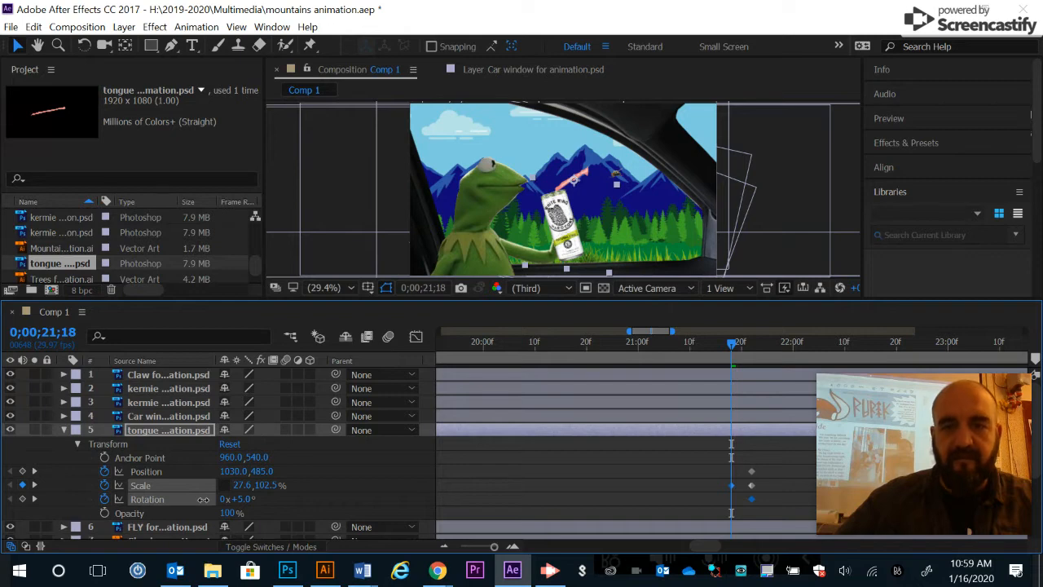
drag(202, 500, 201, 505)
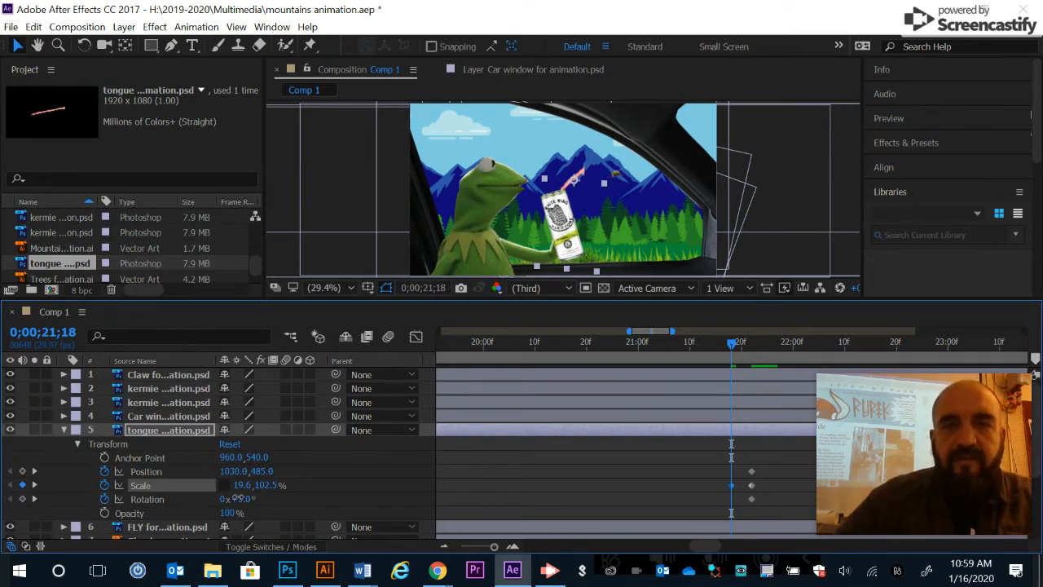
key(alt+shift+r)
drag(240, 498, 260, 493)
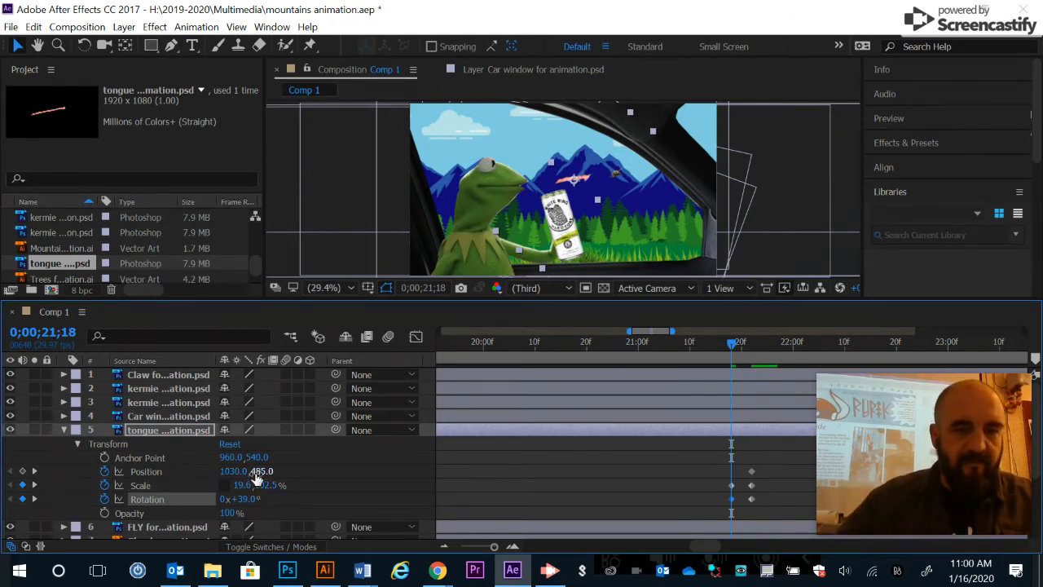
- Move the shortened tongue back inside the frog's mouth, at position 612, 527, on the 0;00;21;18 frame
drag(254, 473, 31, 528)
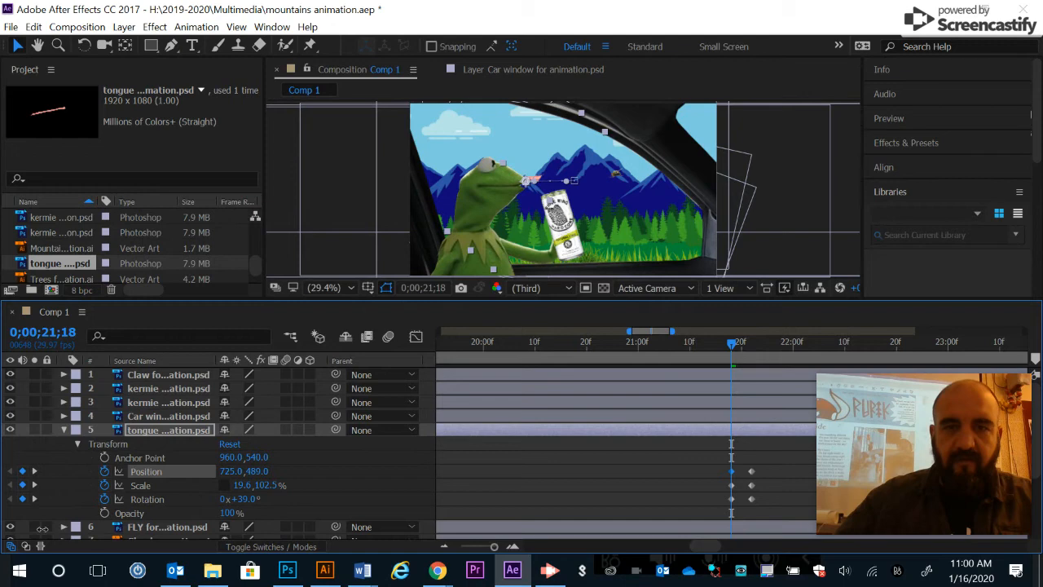
drag(256, 472, 270, 471)
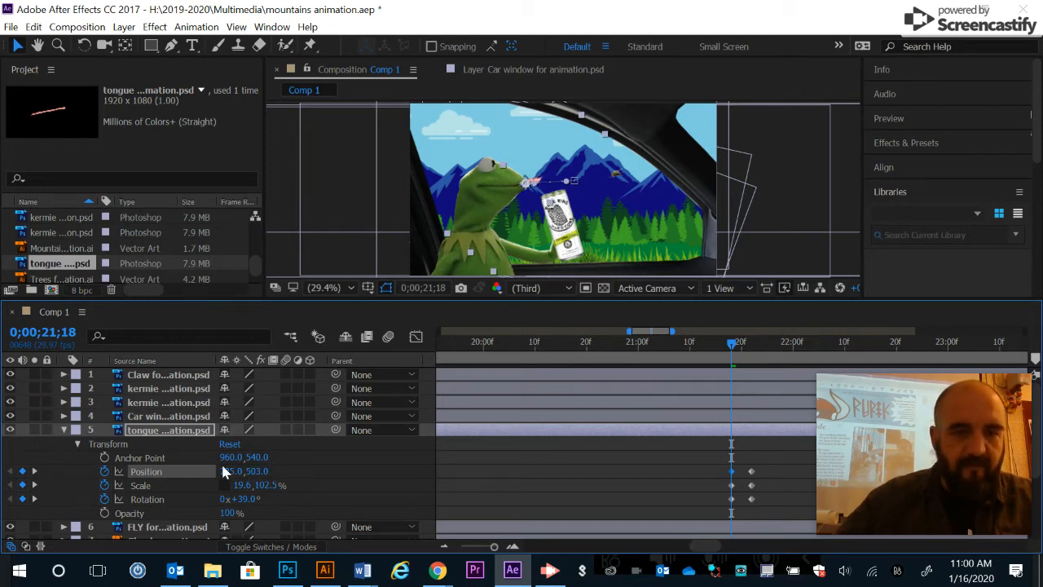
drag(223, 471, 163, 499)
drag(231, 471, 275, 473)
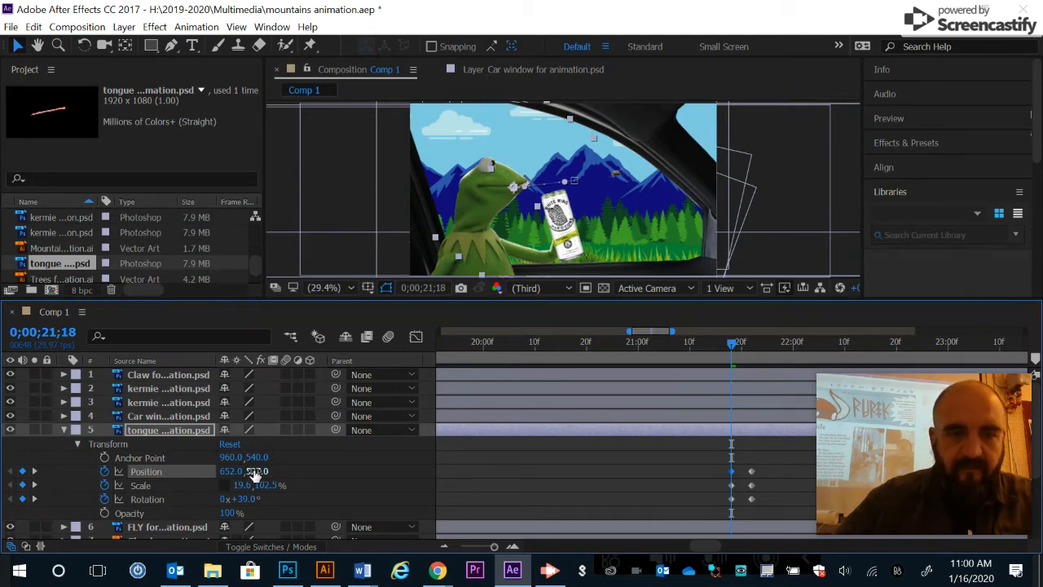
drag(232, 471, 203, 471)
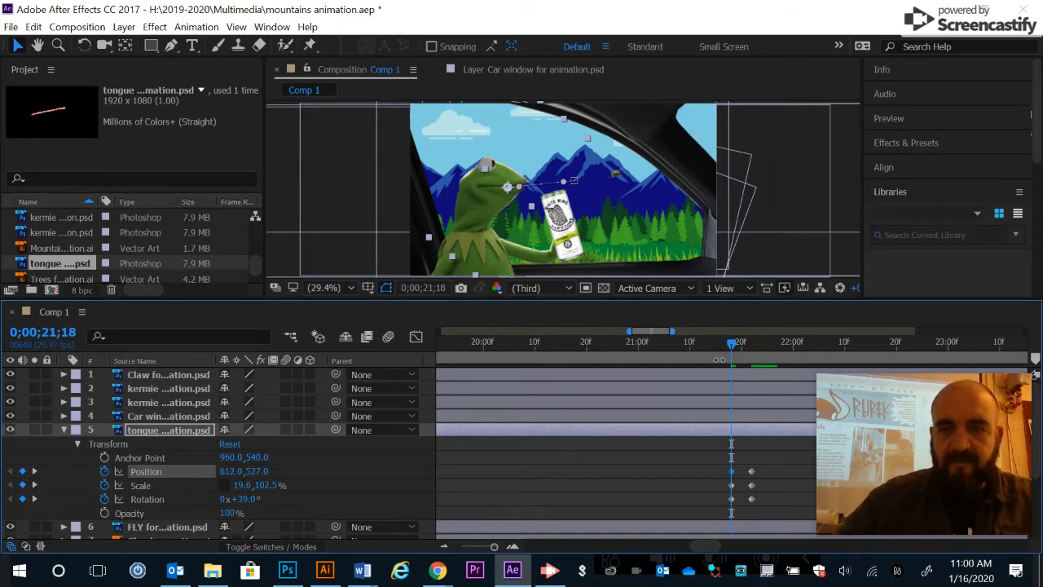
- Set the tongue's rotation to 12° at 0;00;21;20 and check its extension between the first and last keyframes
mouse_move(731, 346)
mouse_down()
mouse_move(756, 347)
mouse_move(736, 352)
mouse_move(748, 350)
mouse_up()
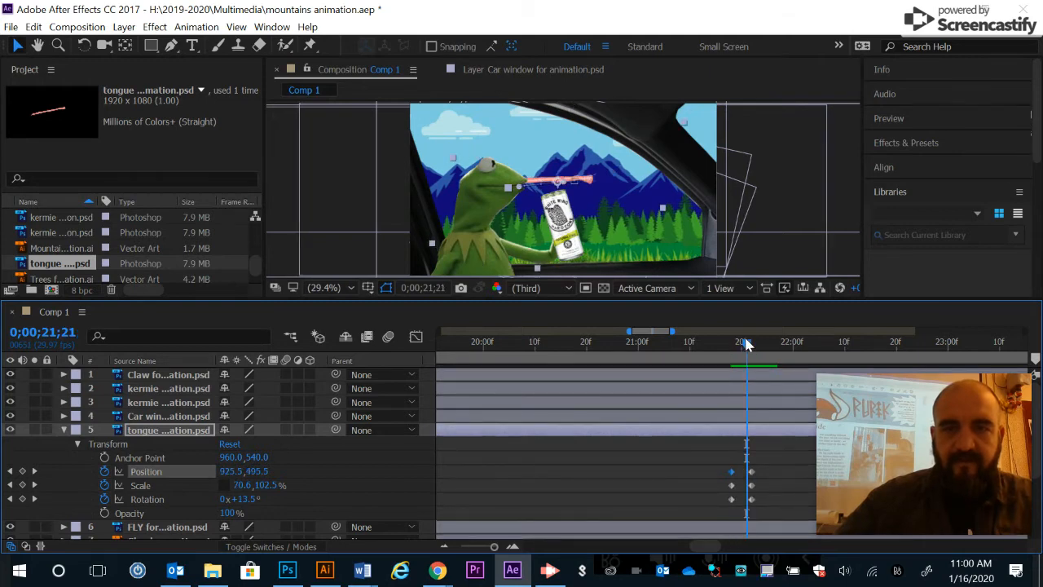
drag(744, 343, 740, 348)
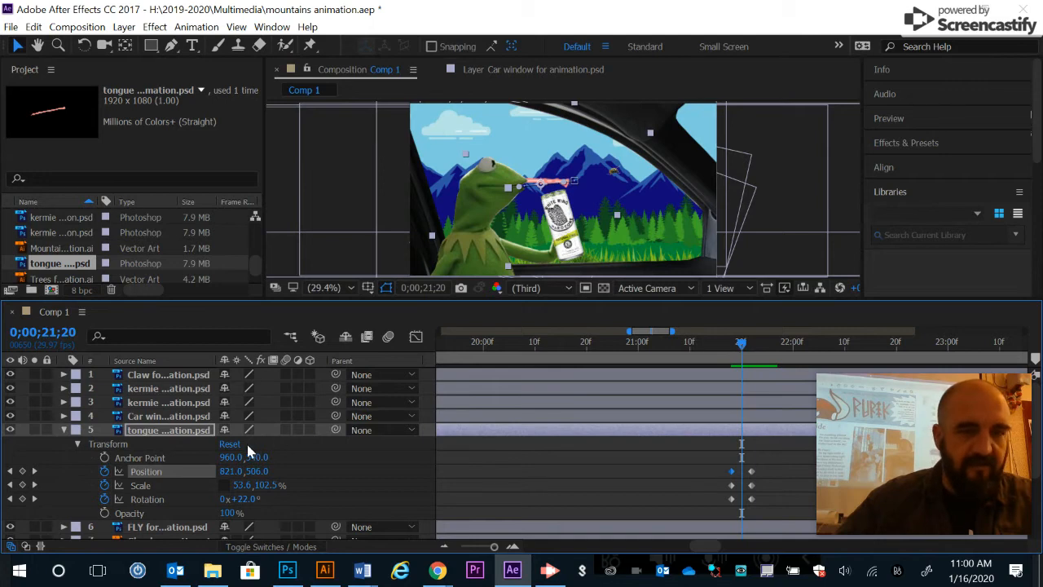
drag(239, 499, 242, 508)
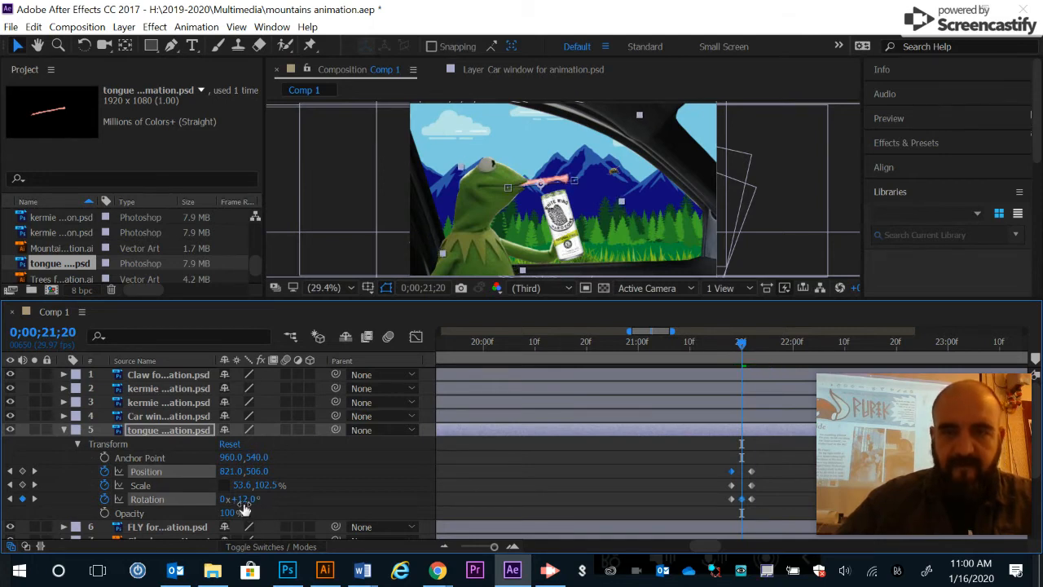
click(743, 345)
mouse_move(742, 343)
mouse_down()
mouse_move(727, 348)
mouse_move(751, 348)
mouse_up()
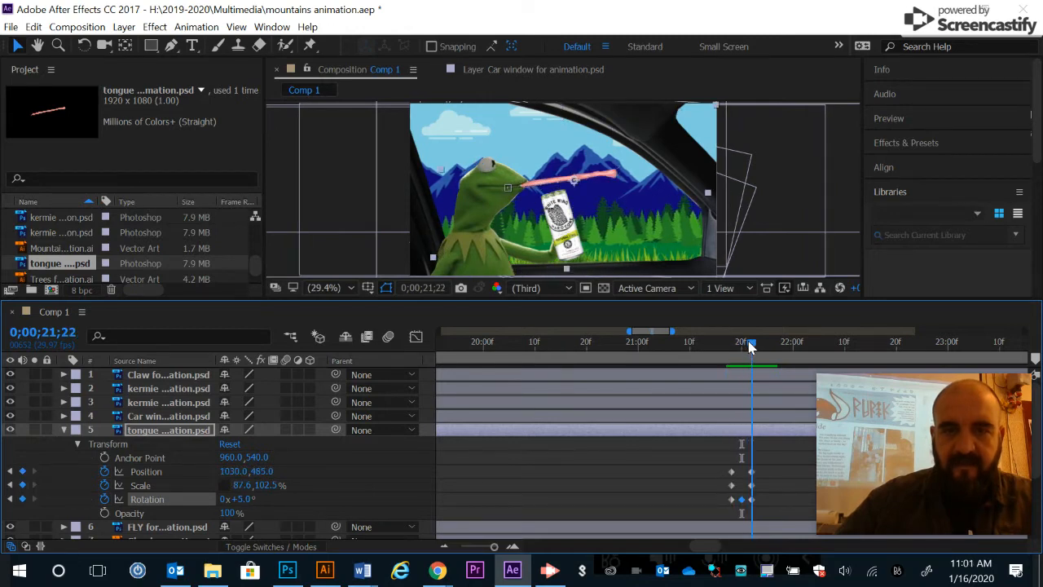
drag(751, 347, 727, 365)
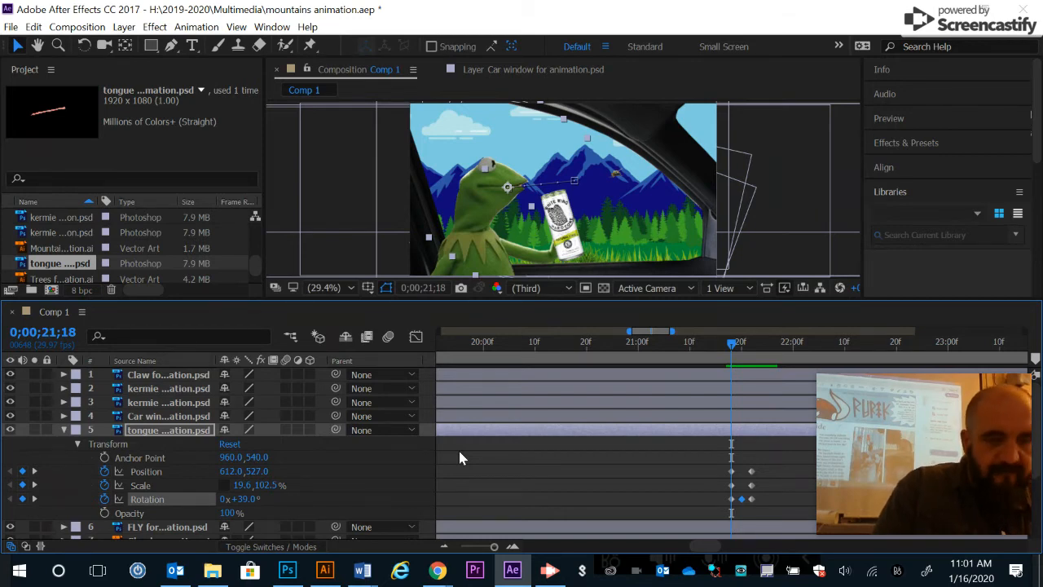
- Go to 0;00;21;26 and set the tongue layer's rotation to 39° for its retracted pose
click(767, 342)
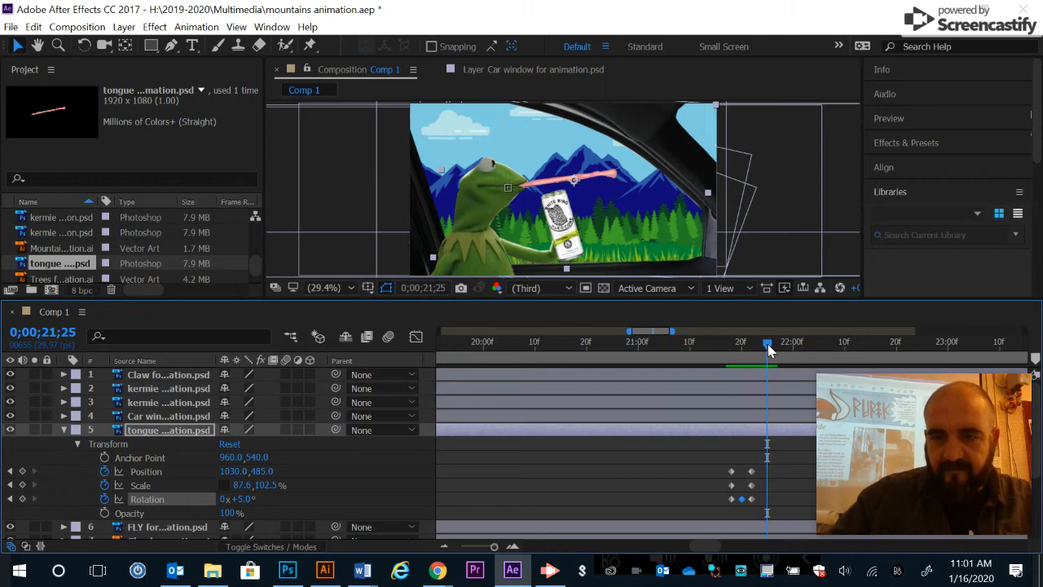
drag(768, 345, 772, 351)
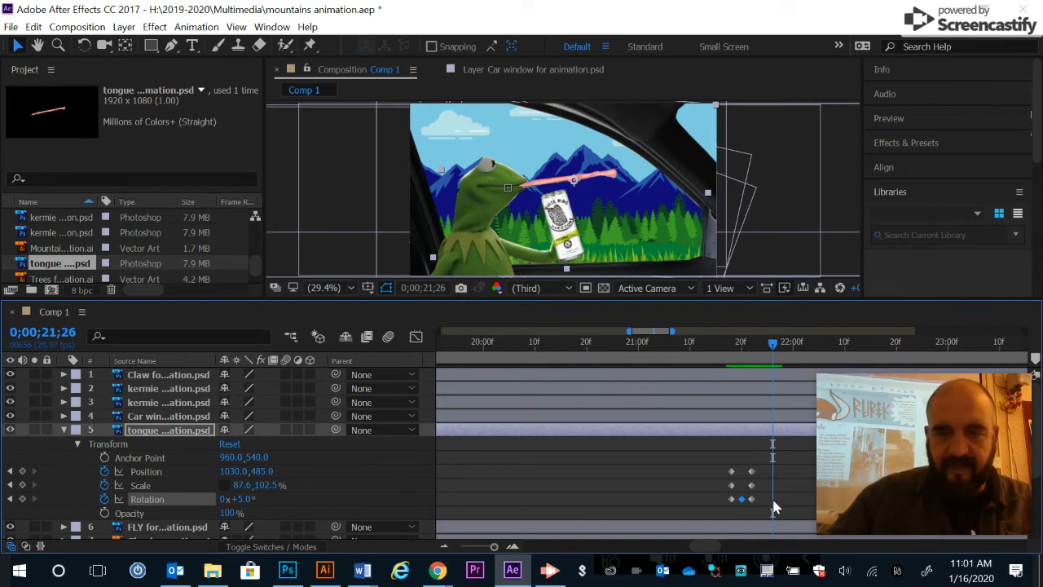
click(244, 499)
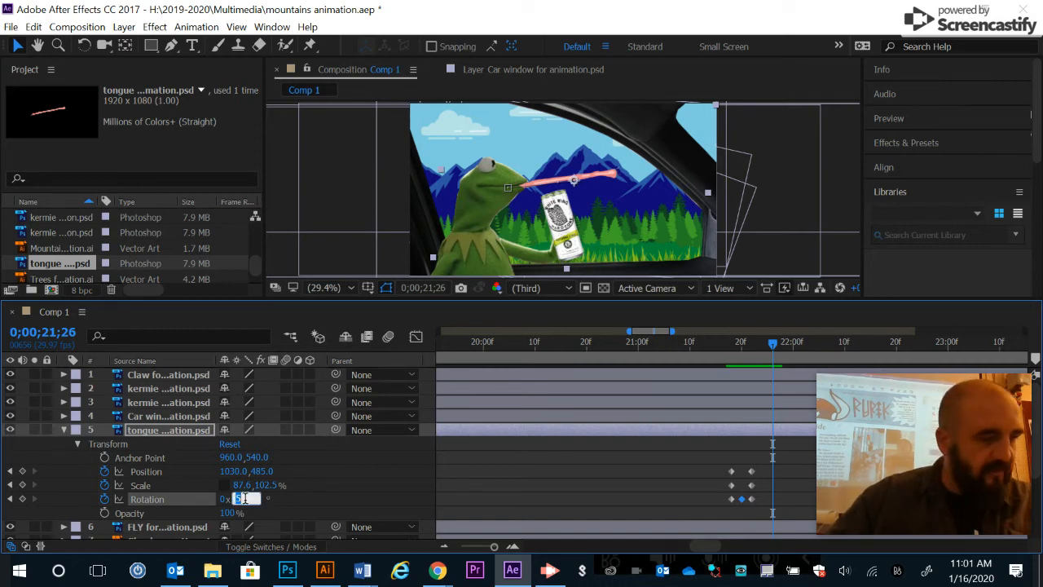
text(39)
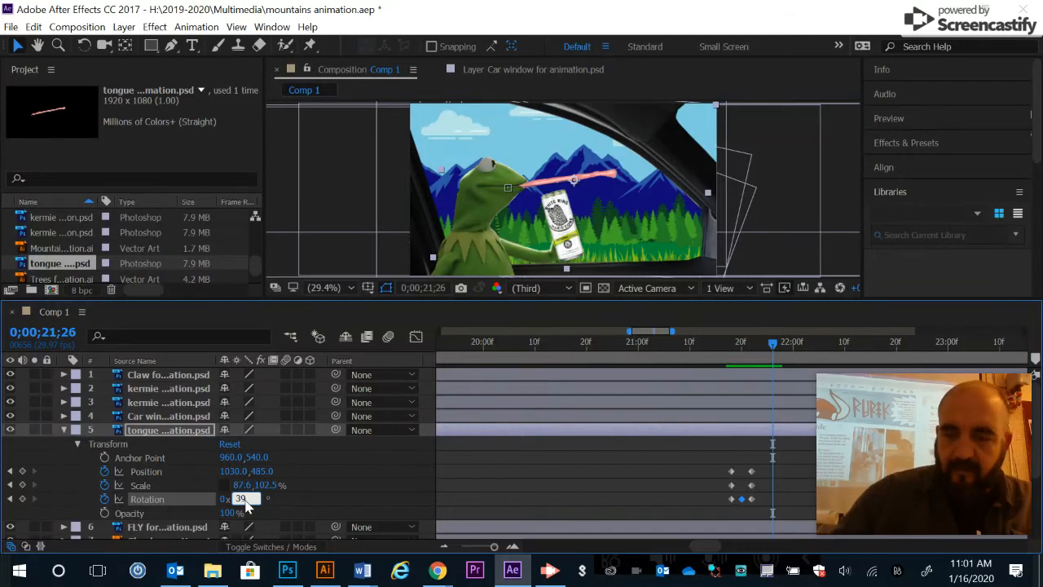
key(Return)
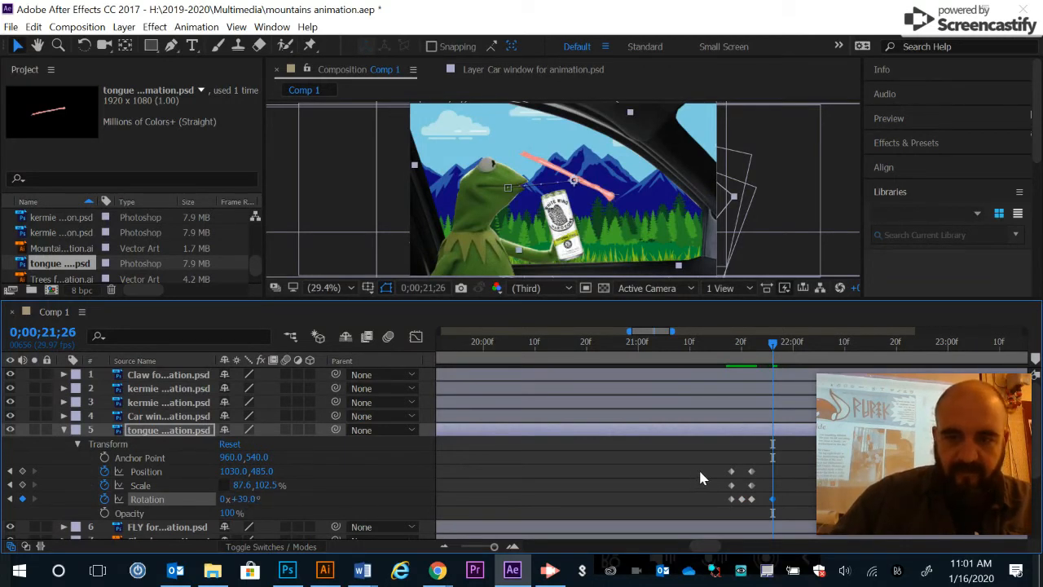
- Set the tongue's scale to 19.6% horizontally and 102.5% vertically at 0;00;21;26
click(240, 486)
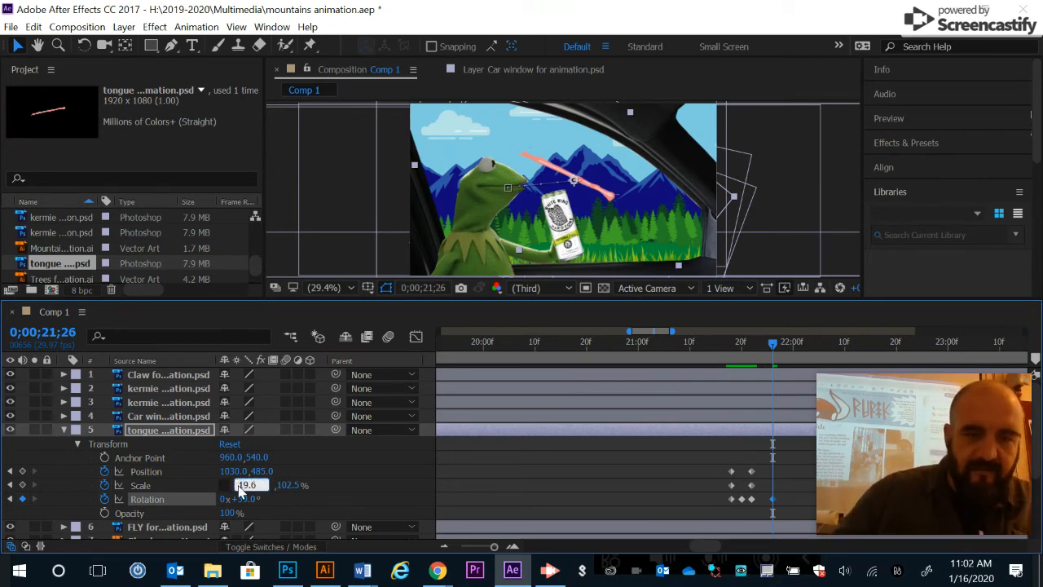
key(Tab)
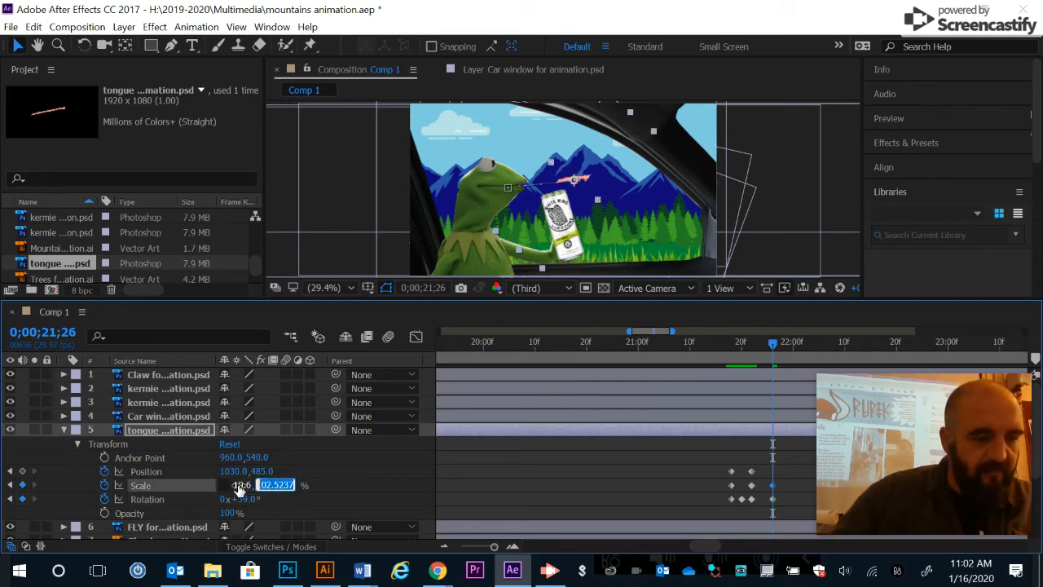
text(1)
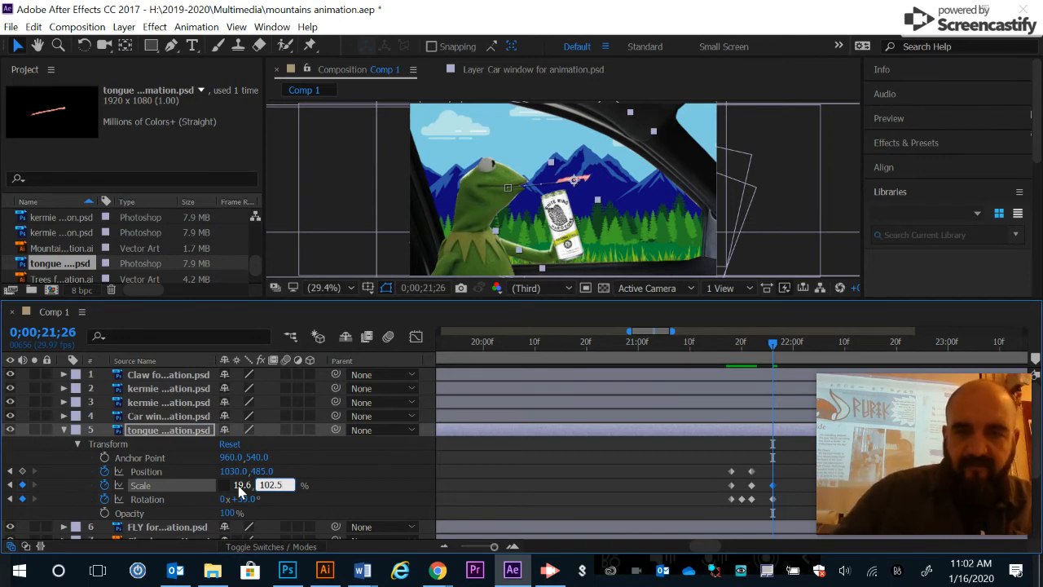
key(Return)
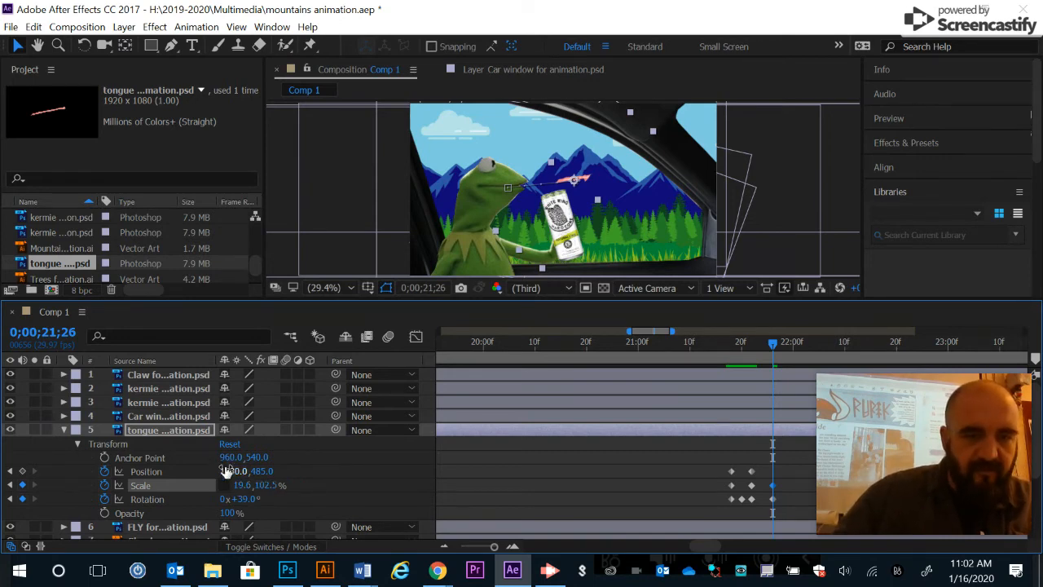
- Set the tongue's position to 612, 527 at 0;00;21;26 to return it inside the frog's mouth
click(231, 471)
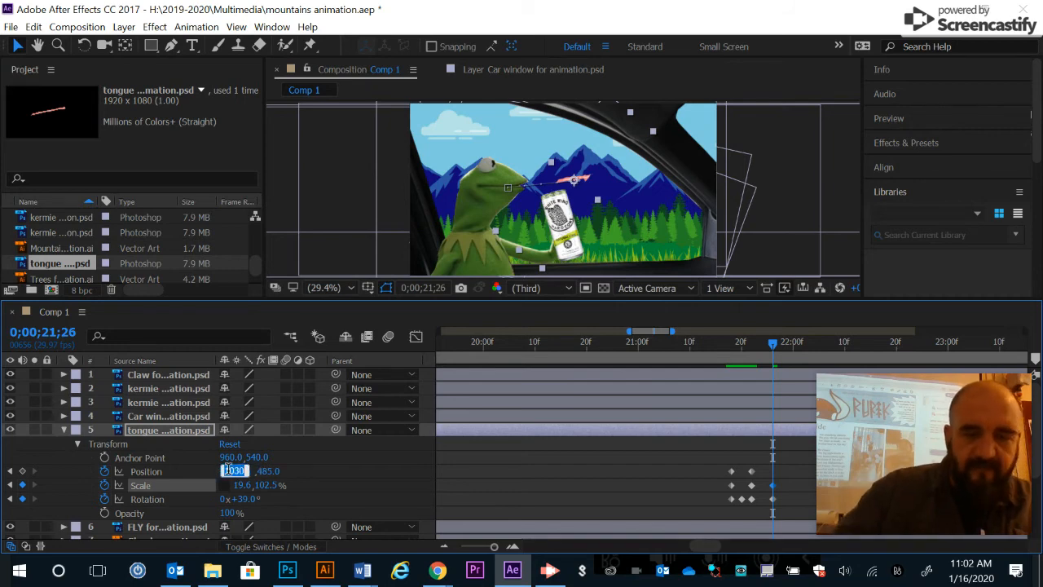
text(612)
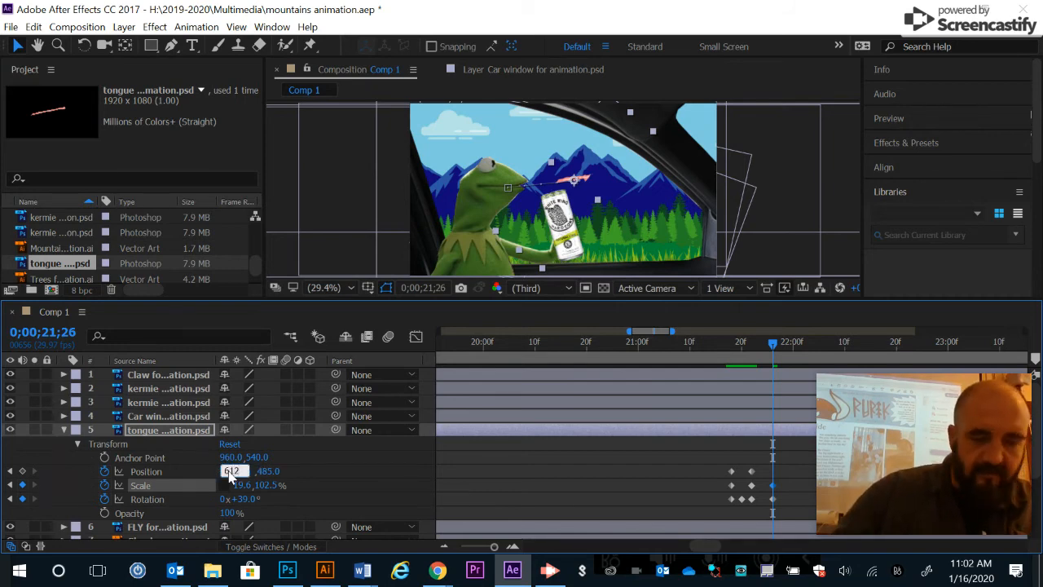
key(Tab)
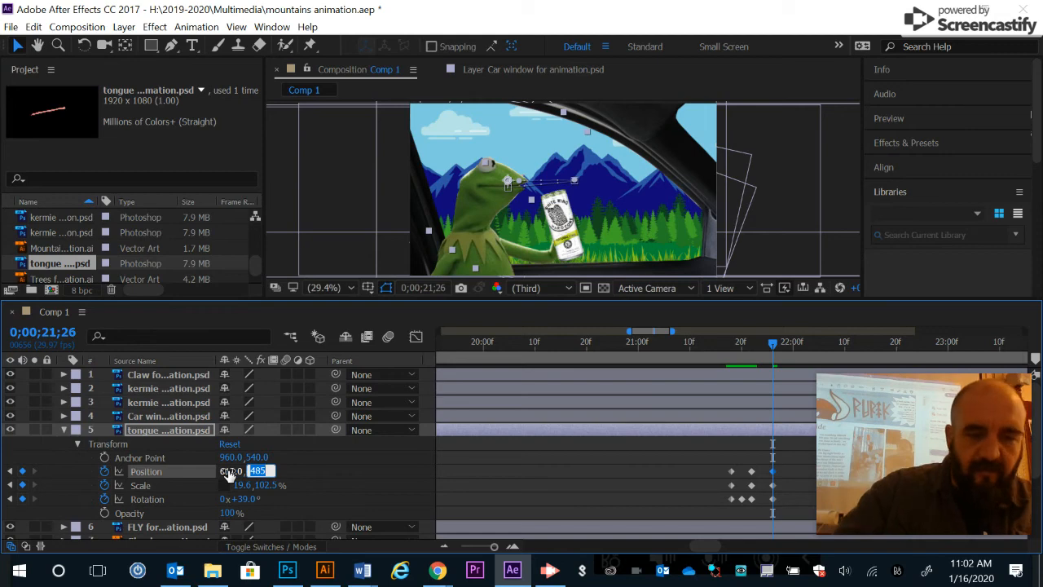
text(527)
key(Return)
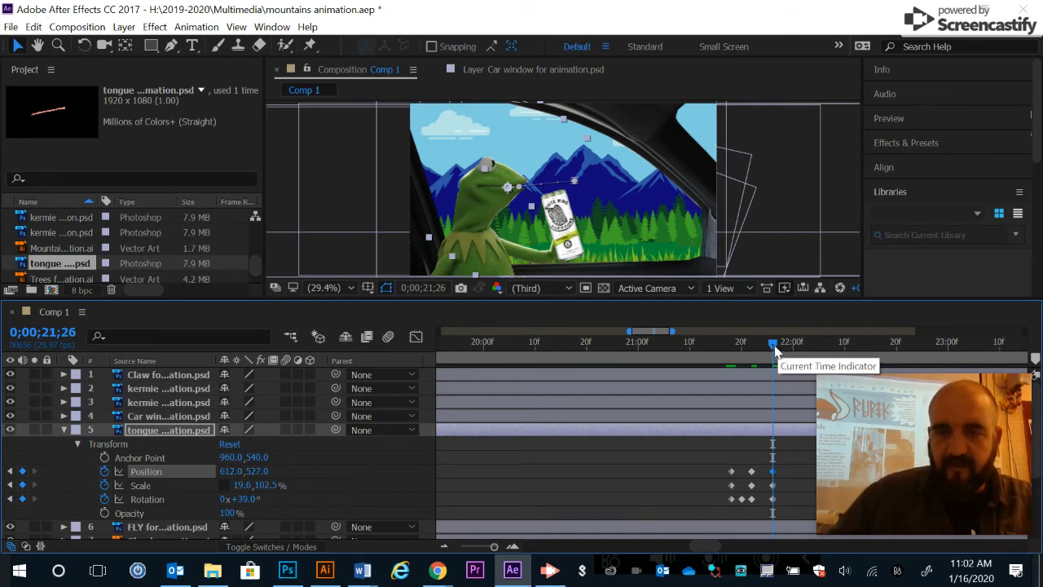
- Preview the tongue shooting out and retracting, playing from 0;00;20;26 and again from 0;00;20;19
drag(773, 343, 617, 361)
key(space)
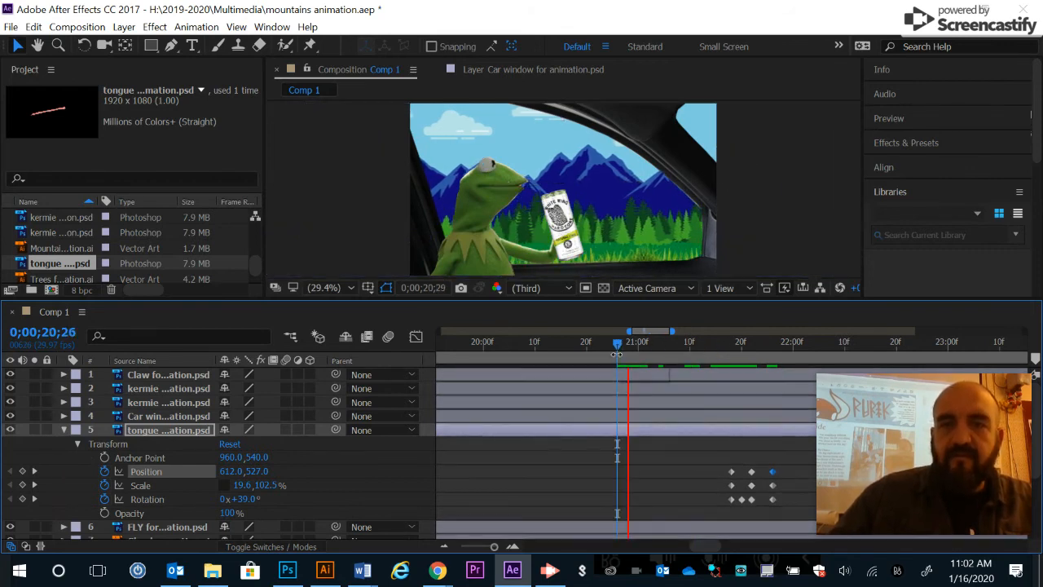
key(space)
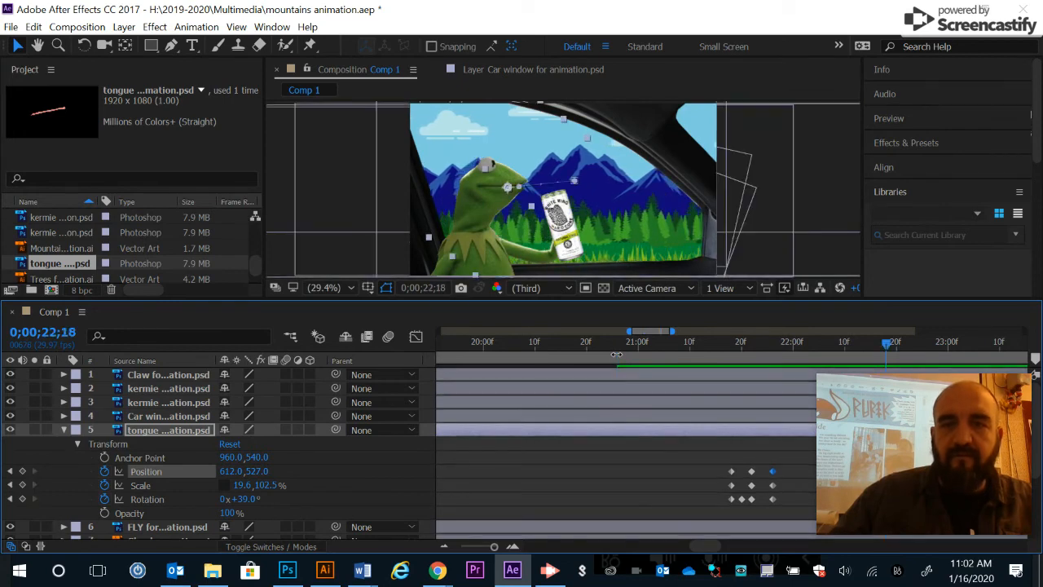
click(581, 346)
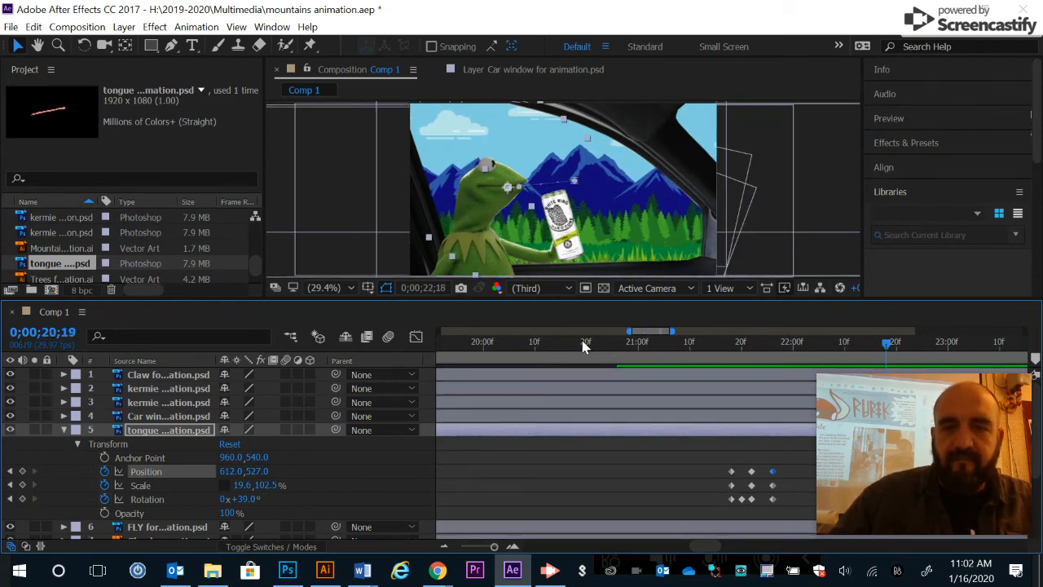
key(space)
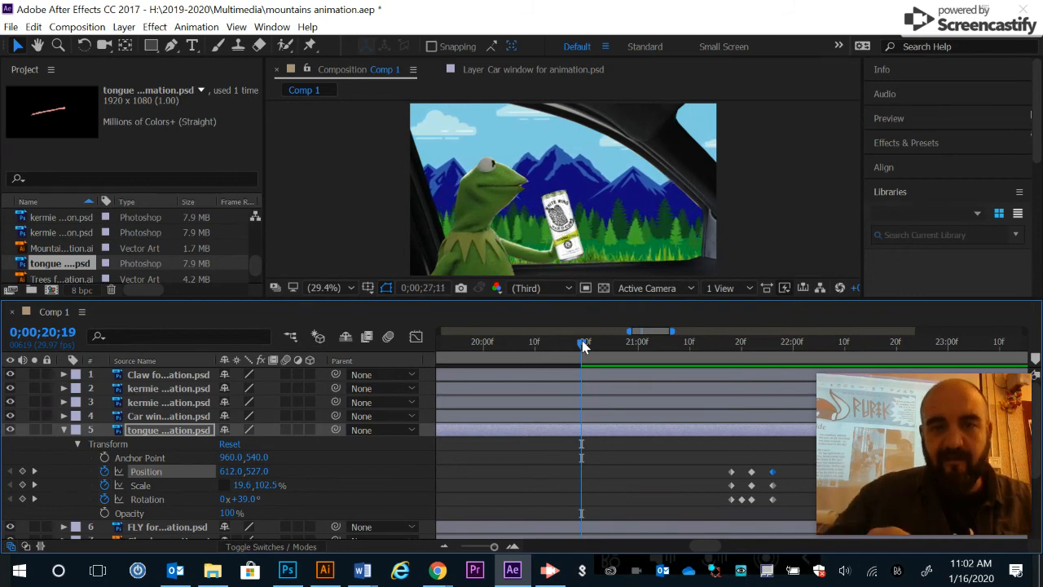
- Review the tongue animation in an enlarged composition view, replaying it from 0;00;20;13
click(379, 233)
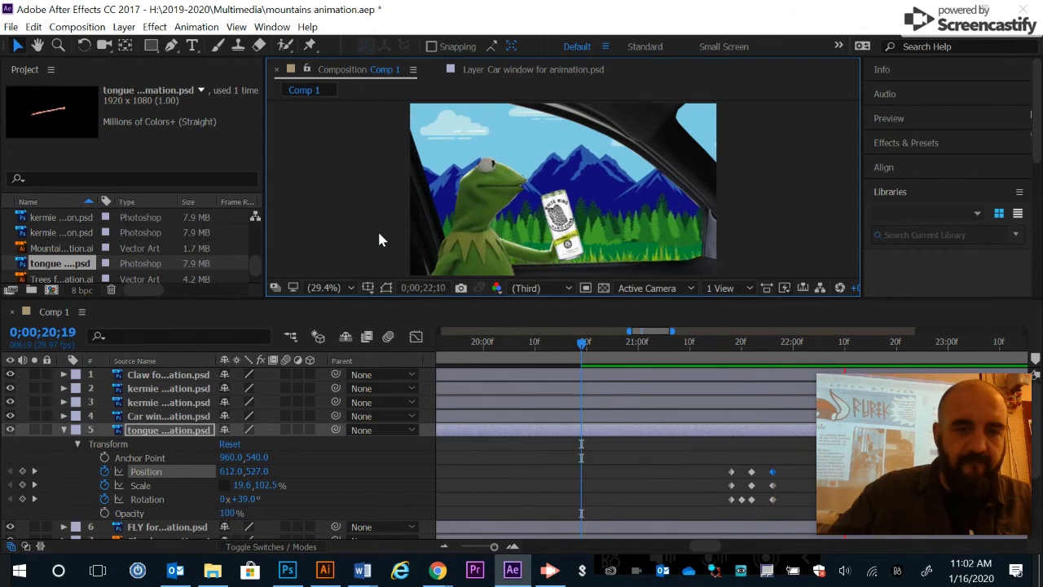
key(grave)
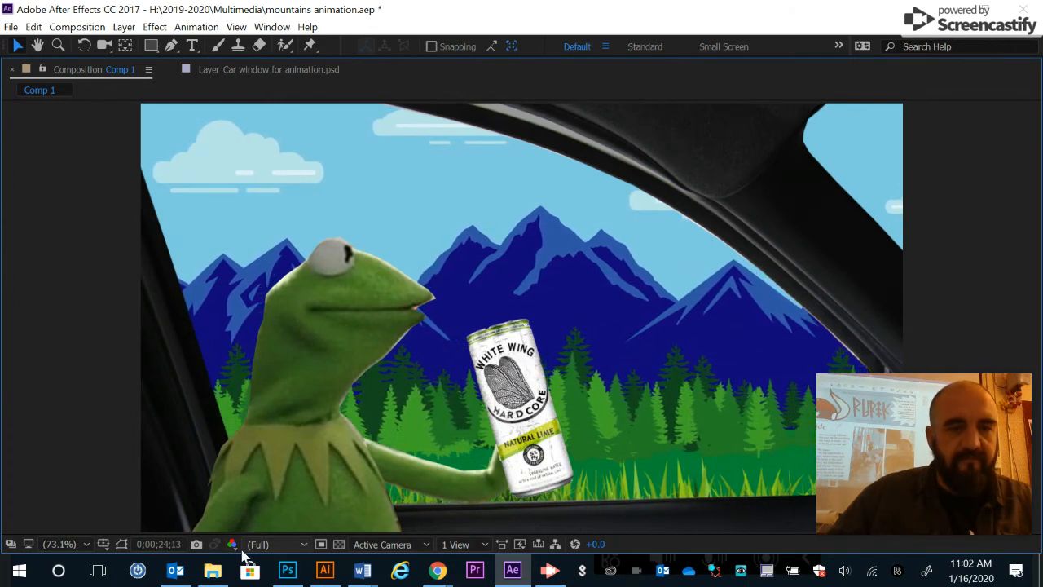
key(grave)
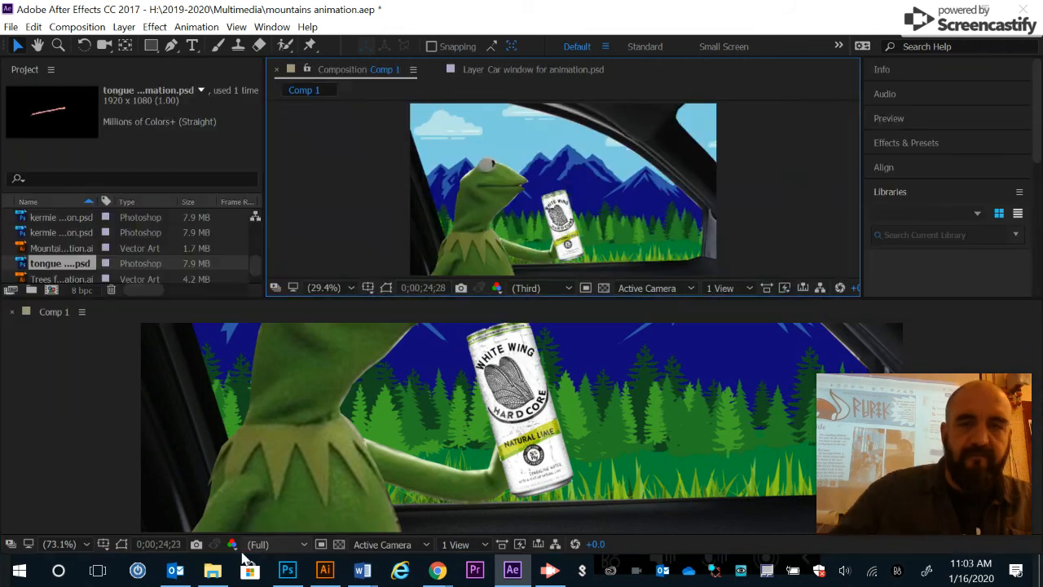
click(622, 346)
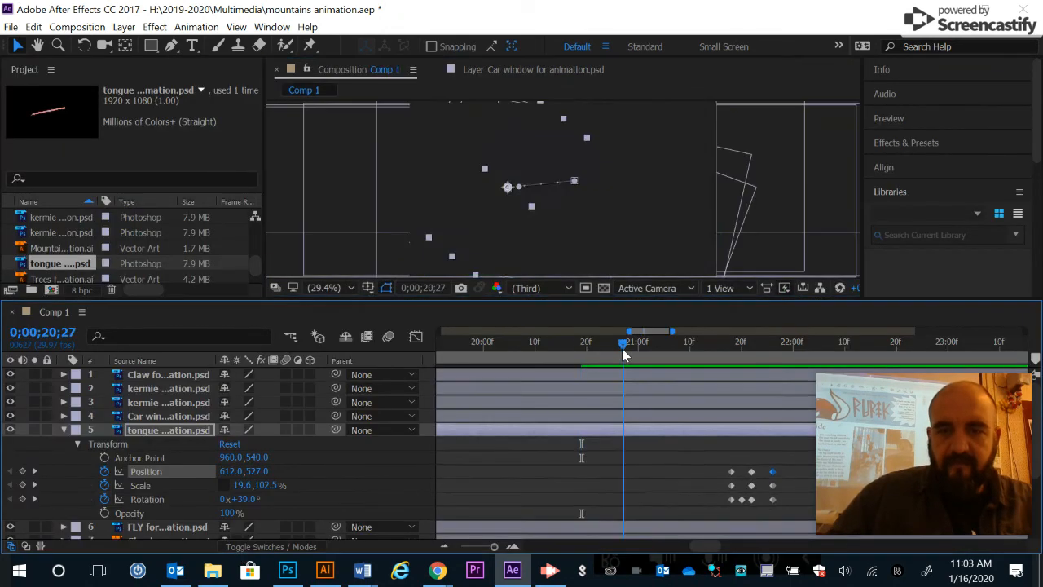
click(552, 347)
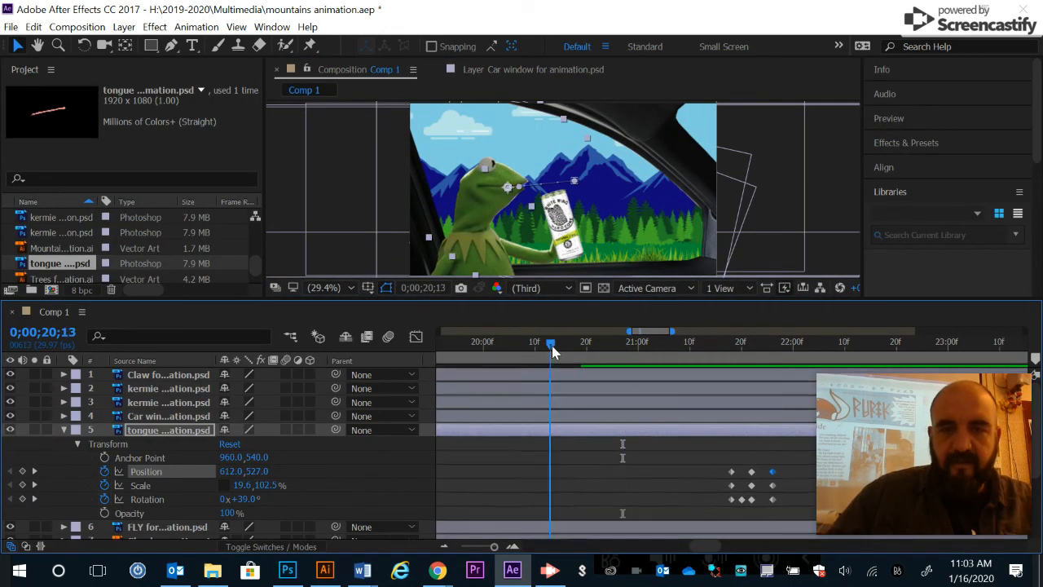
click(344, 195)
key(grave)
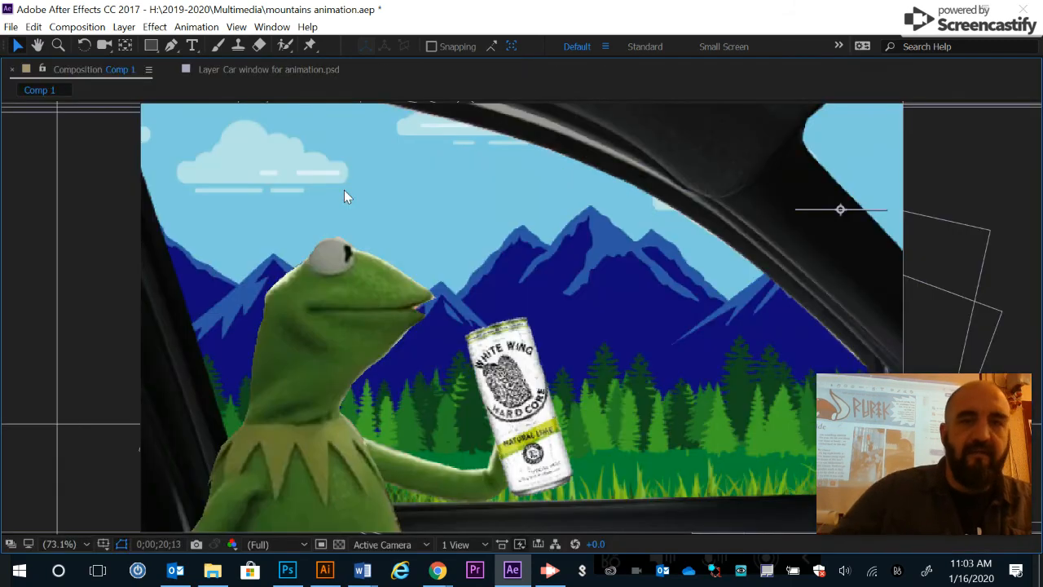
key(space)
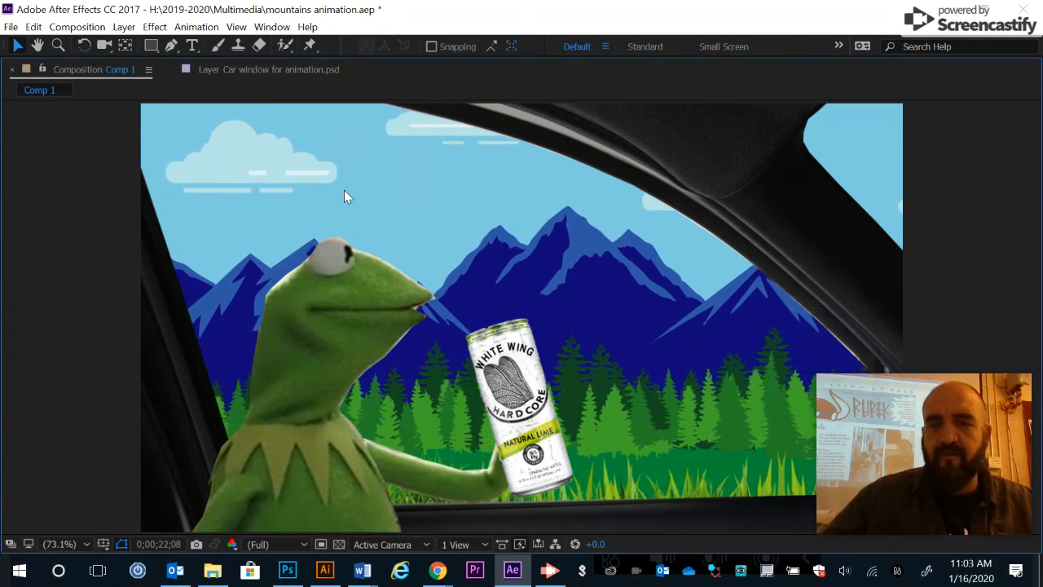
key(space)
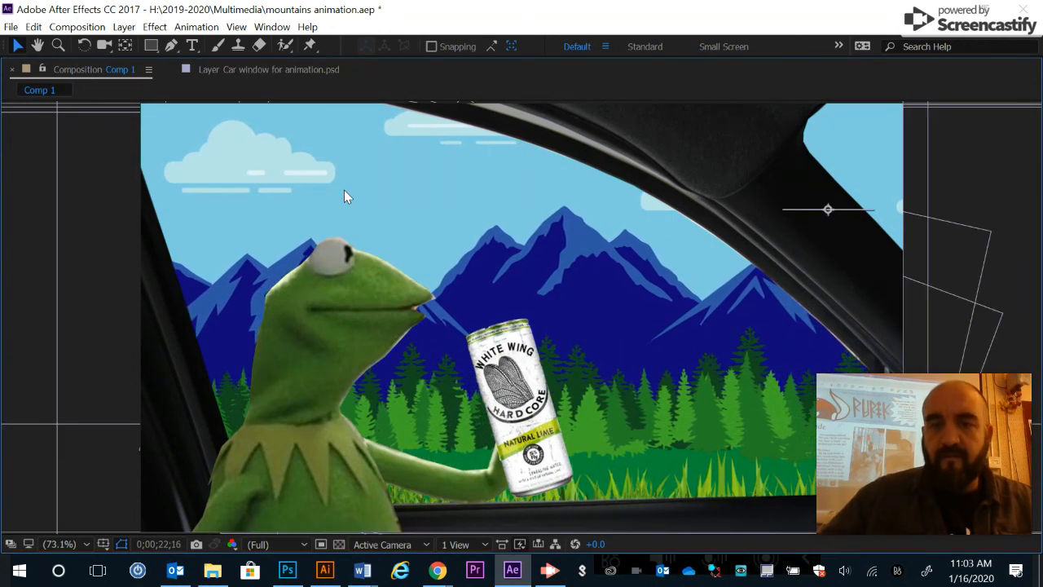